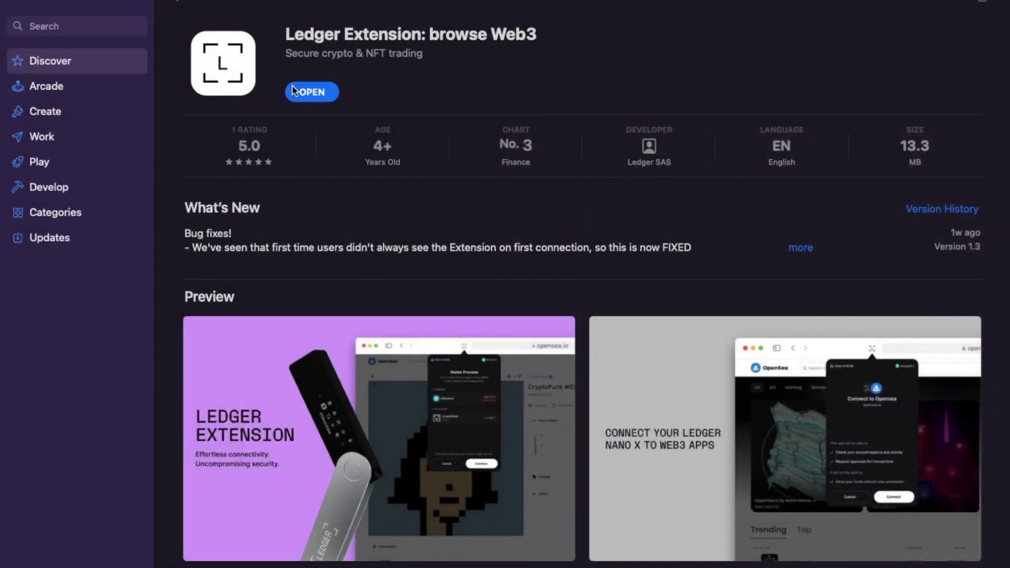
Open the installed Ledger Extension app from its free Mac App Store listing.
left_click(293, 91)
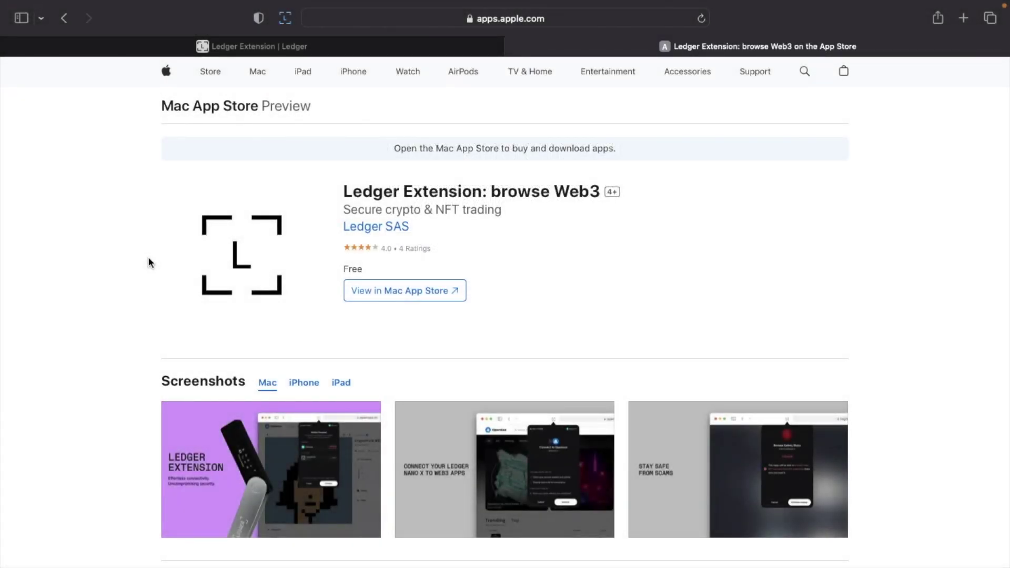
mouse_move(71, 4)
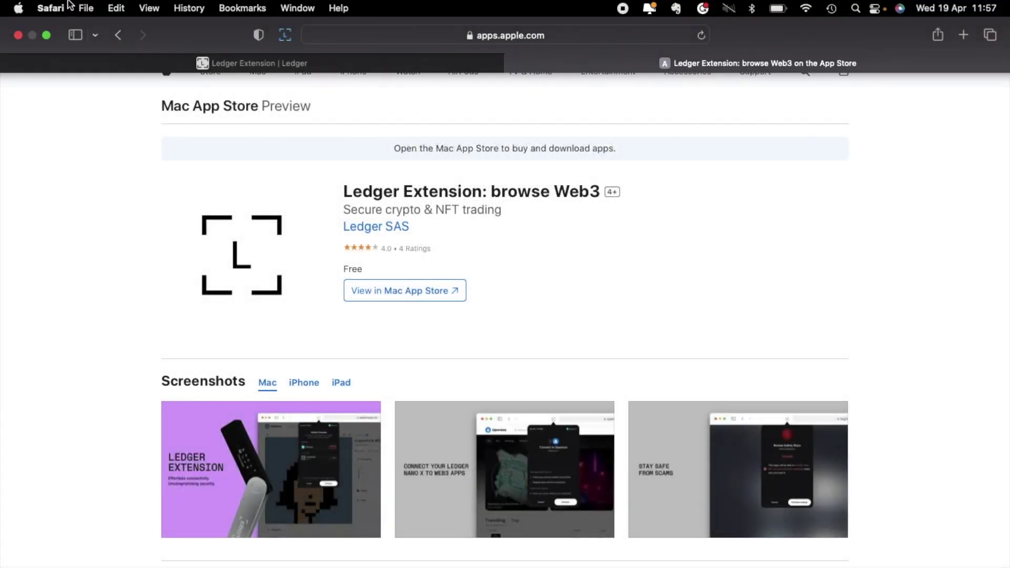
left_click(48, 11)
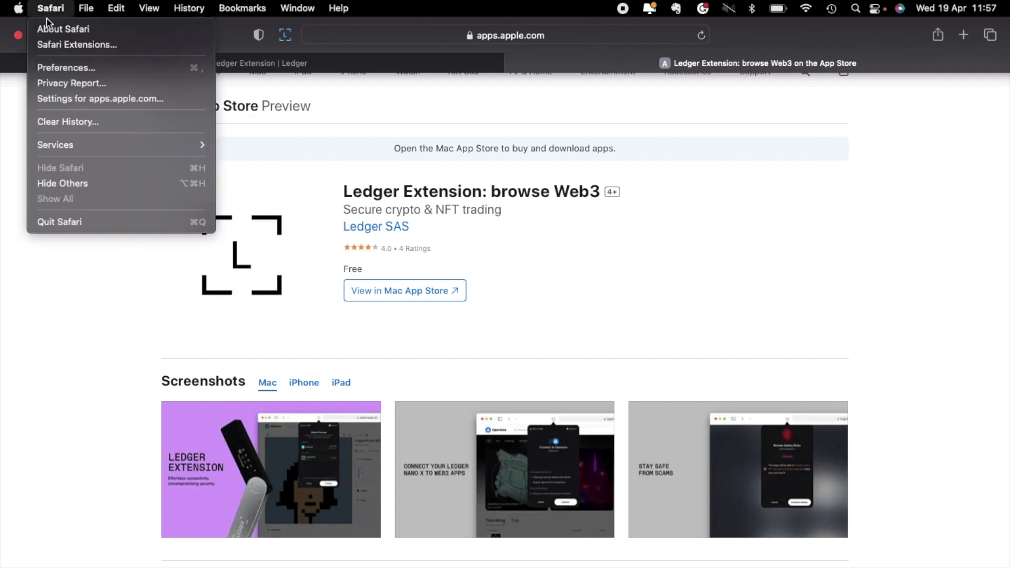
left_click(50, 68)
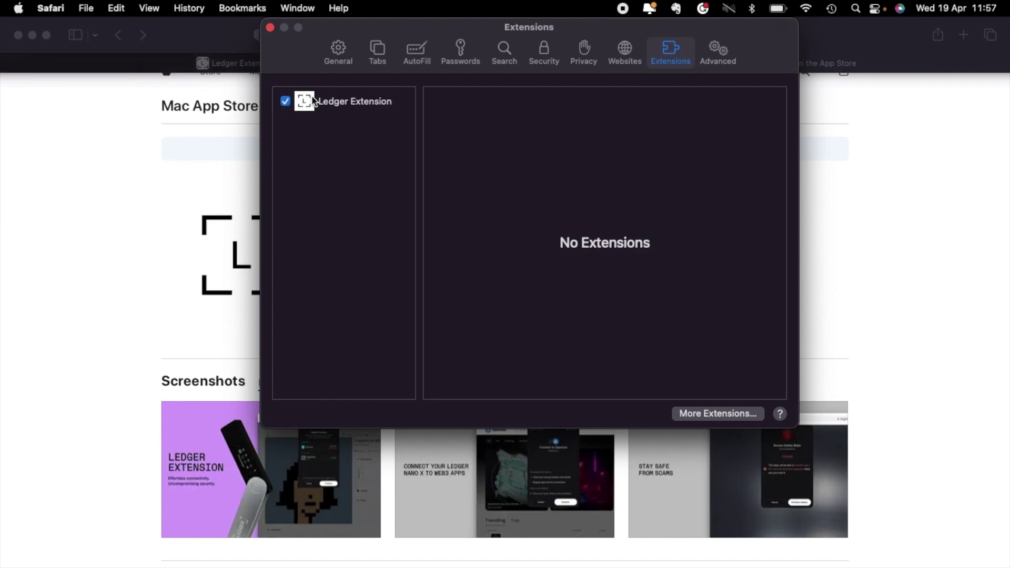
left_click(347, 107)
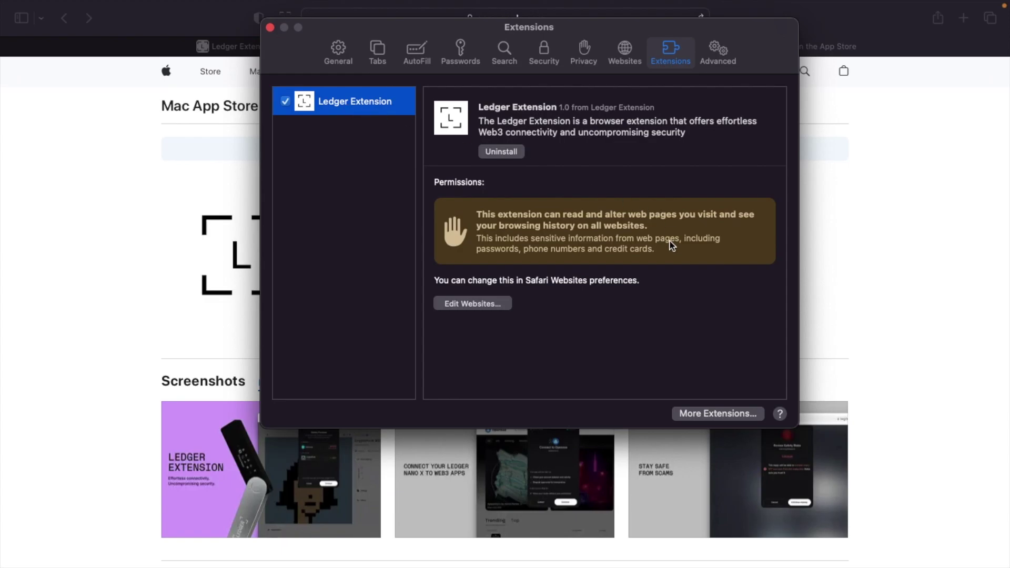
left_click(270, 27)
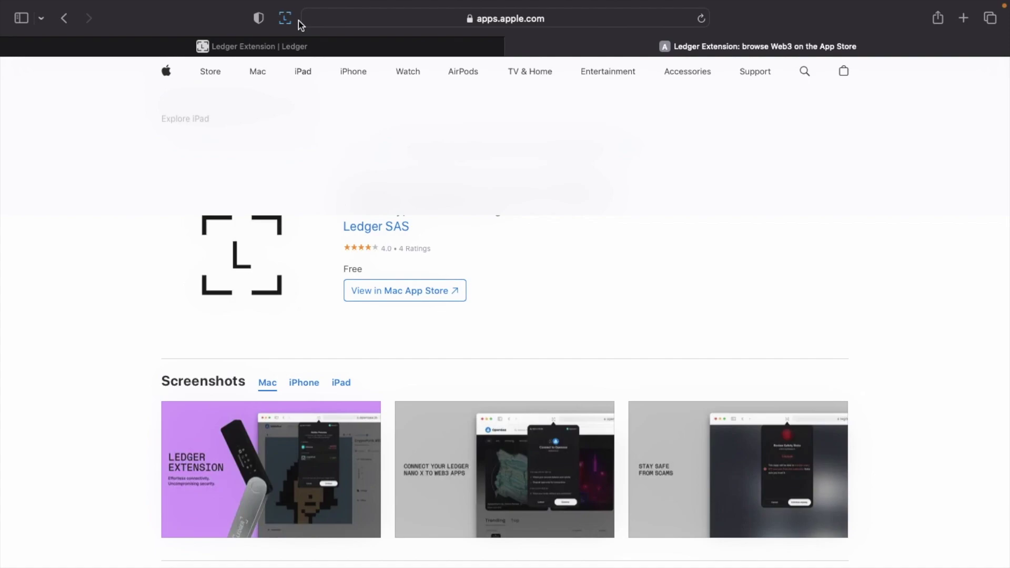
Pair the Ledger Extension with Nano X 1F7C so Account 1 shows 0.0489 ETH.
left_click(288, 20)
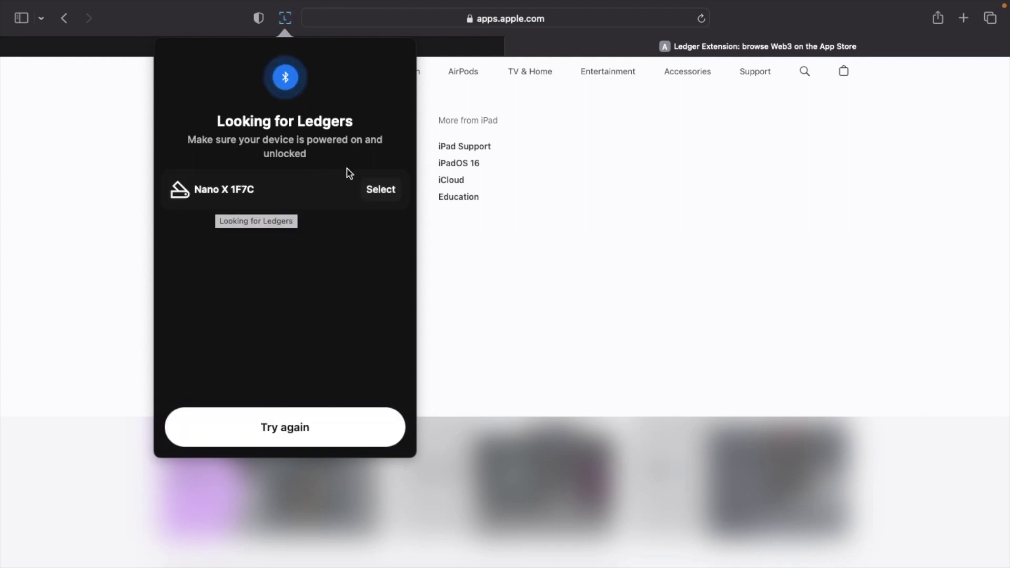
left_click(383, 190)
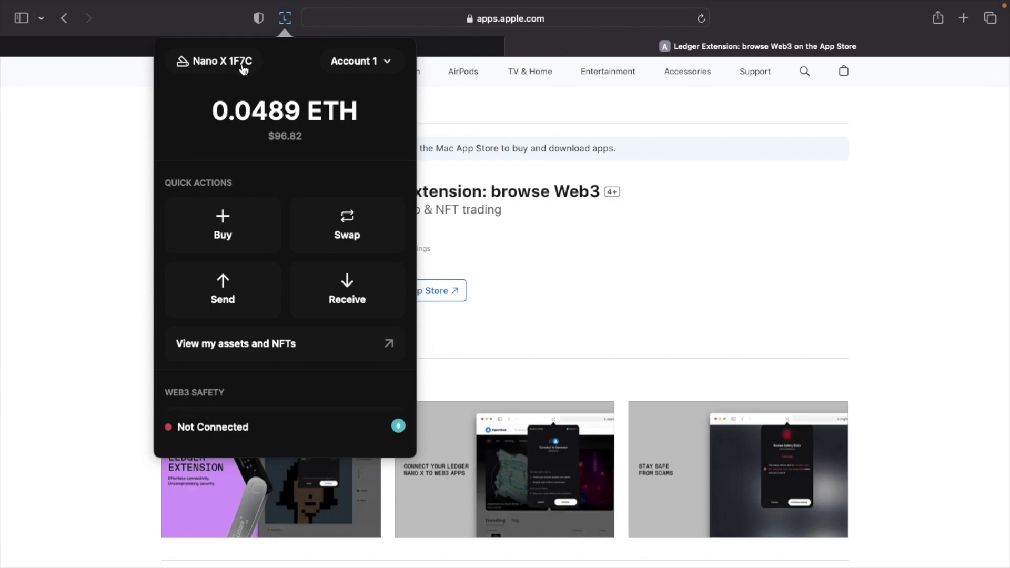
left_click(392, 69)
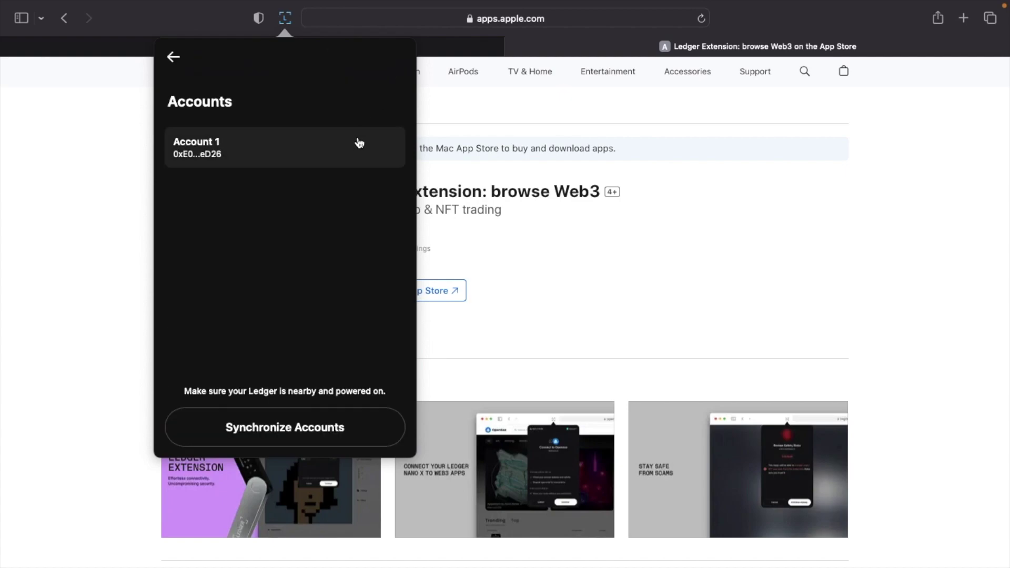
left_click(174, 58)
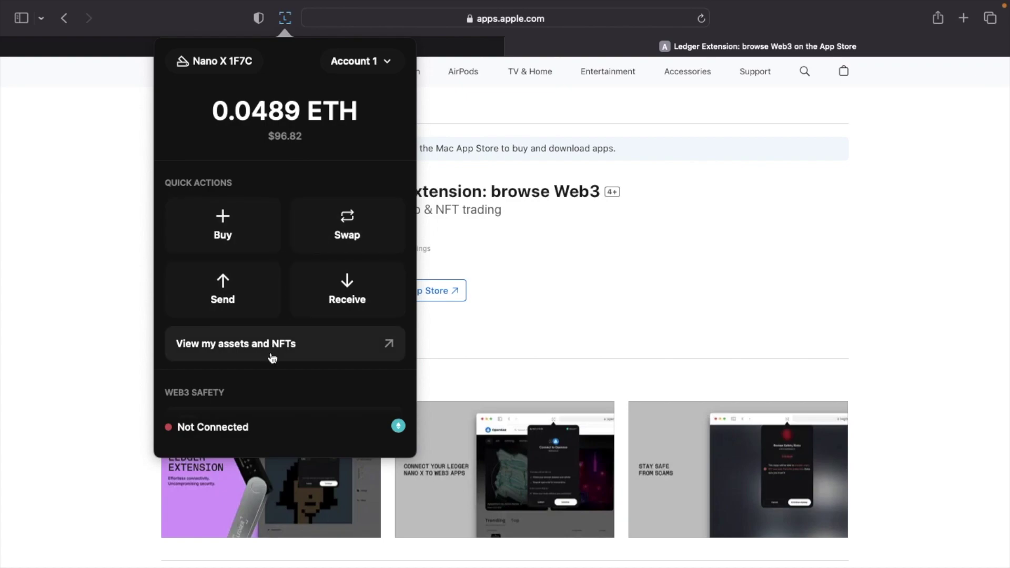
scroll(272, 358, "down", 5)
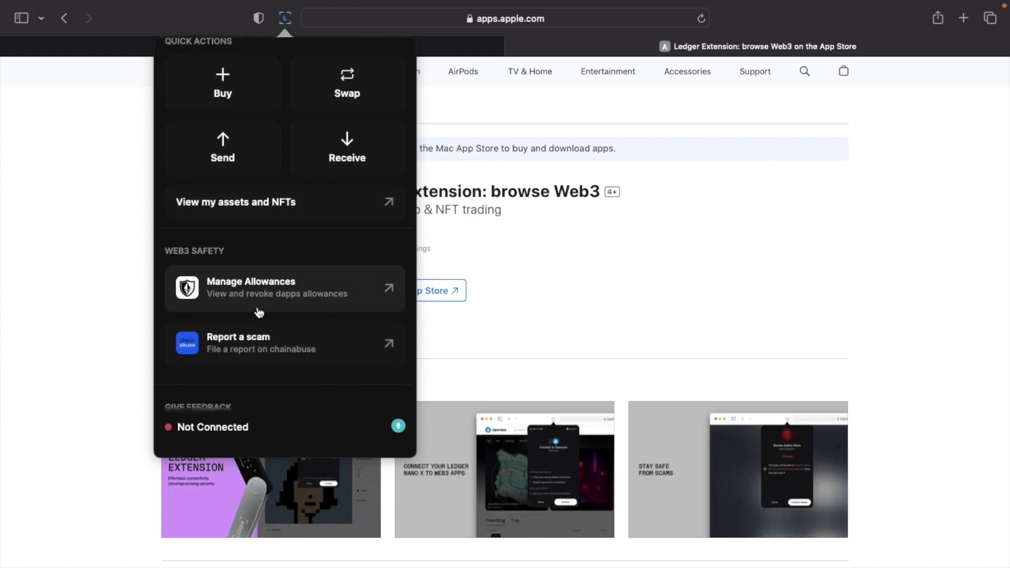
scroll(307, 318, "up", 2)
scroll(314, 203, "up", 4)
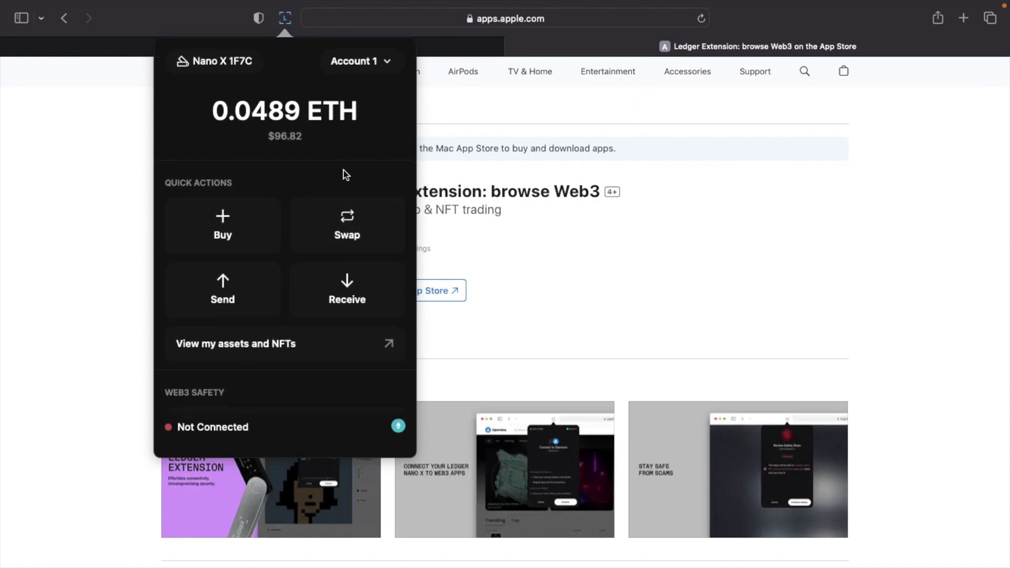
left_click(327, 230)
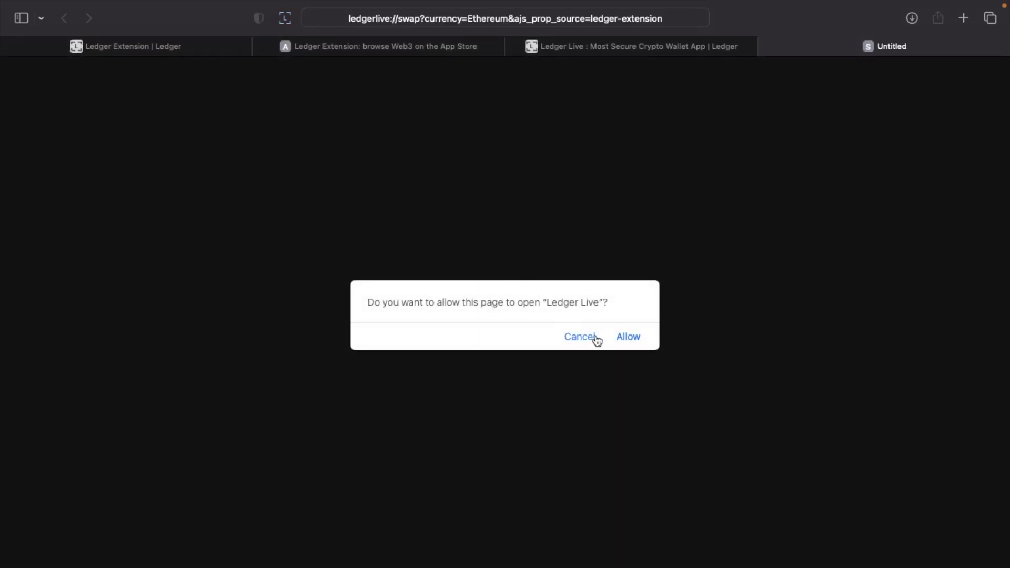
Allow the wallet's Ethereum swap link to open Ledger Live's Swap page.
left_click(627, 336)
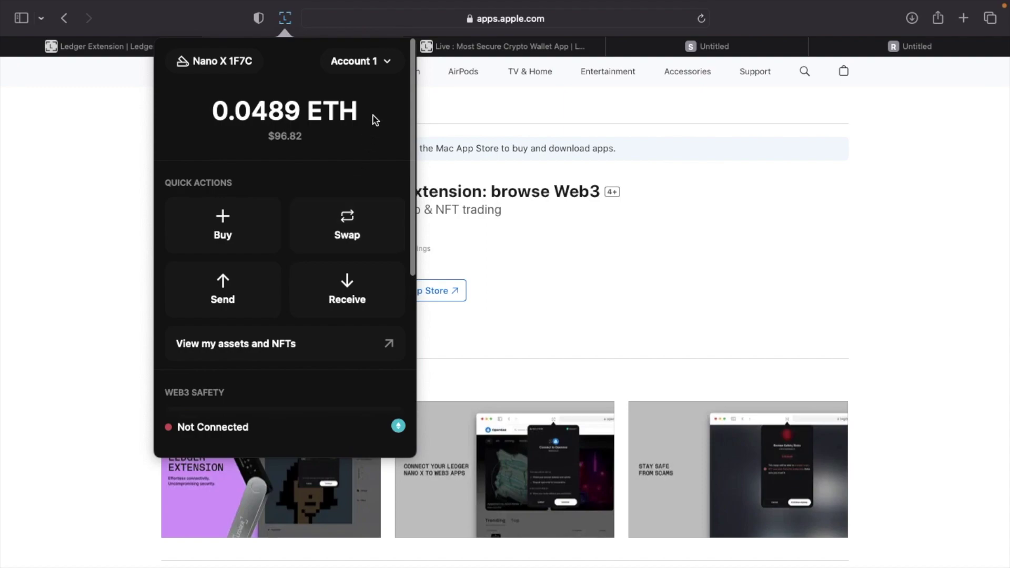
Synchronize accounts from the Nano X to add Legacy Account 1, then return to the overview.
left_click(388, 58)
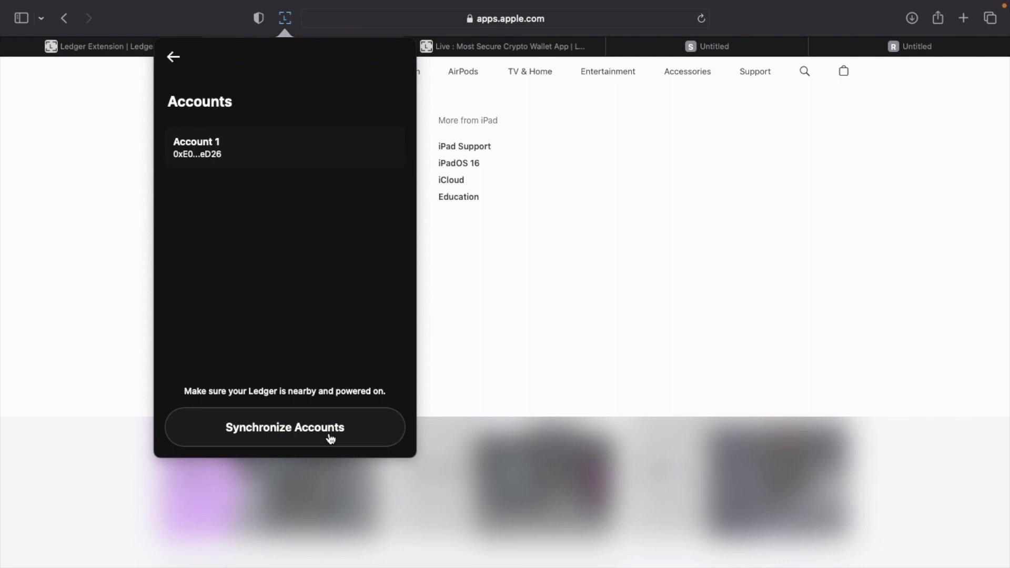
left_click(329, 438)
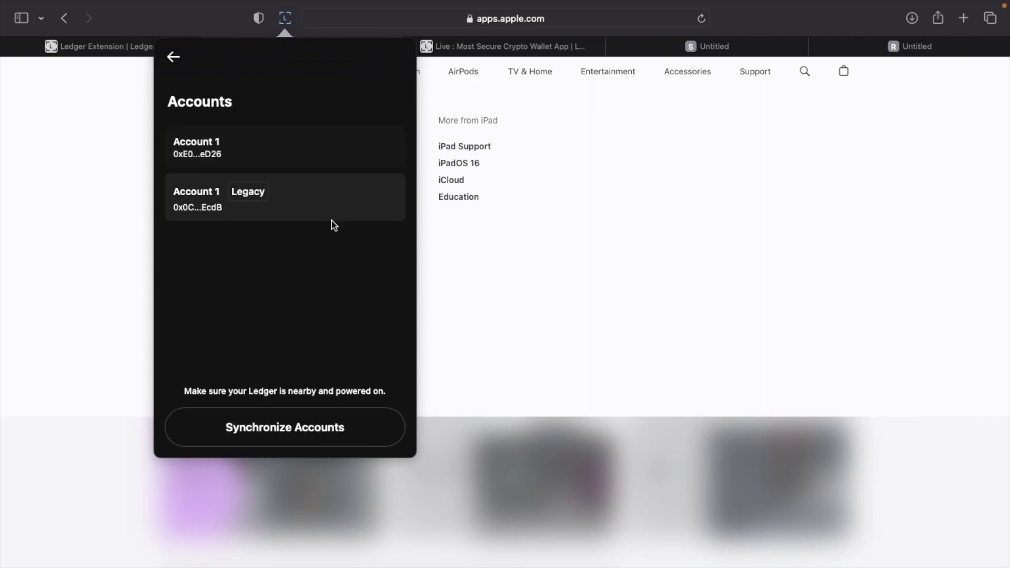
left_click(173, 56)
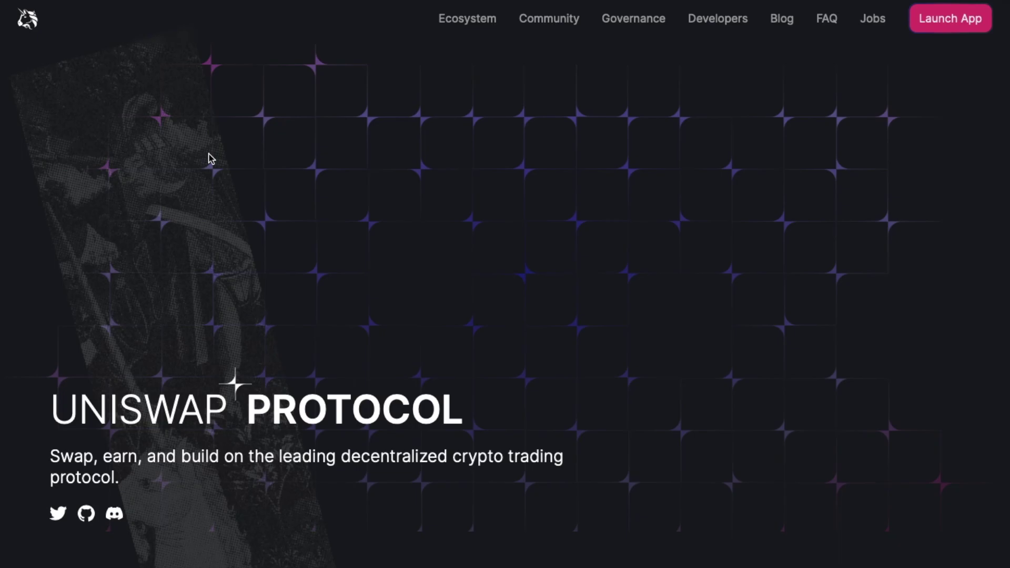
Launch the Uniswap app and choose Browser Wallet to get the Account 1 connect prompt.
left_click(951, 20)
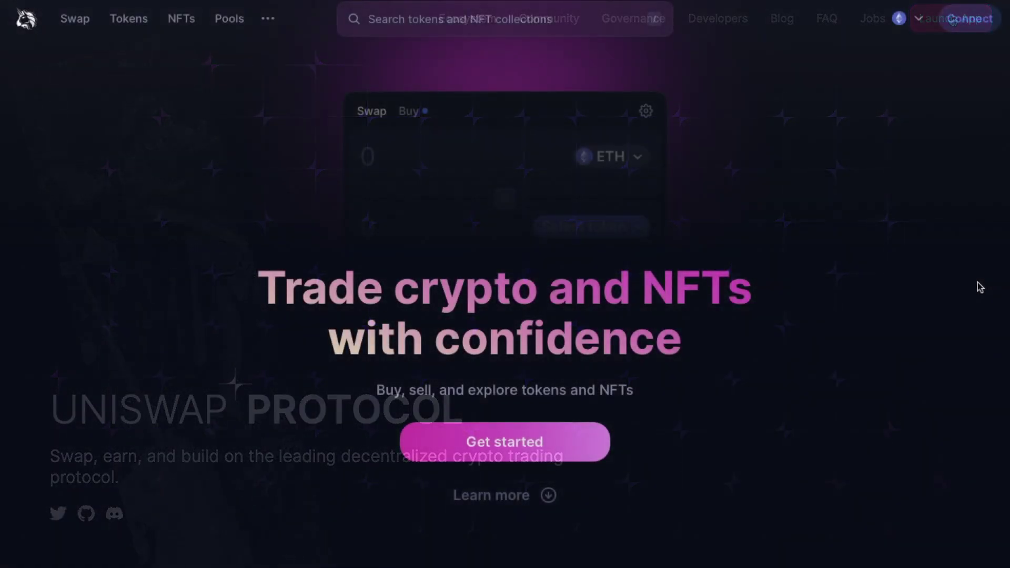
left_click(987, 17)
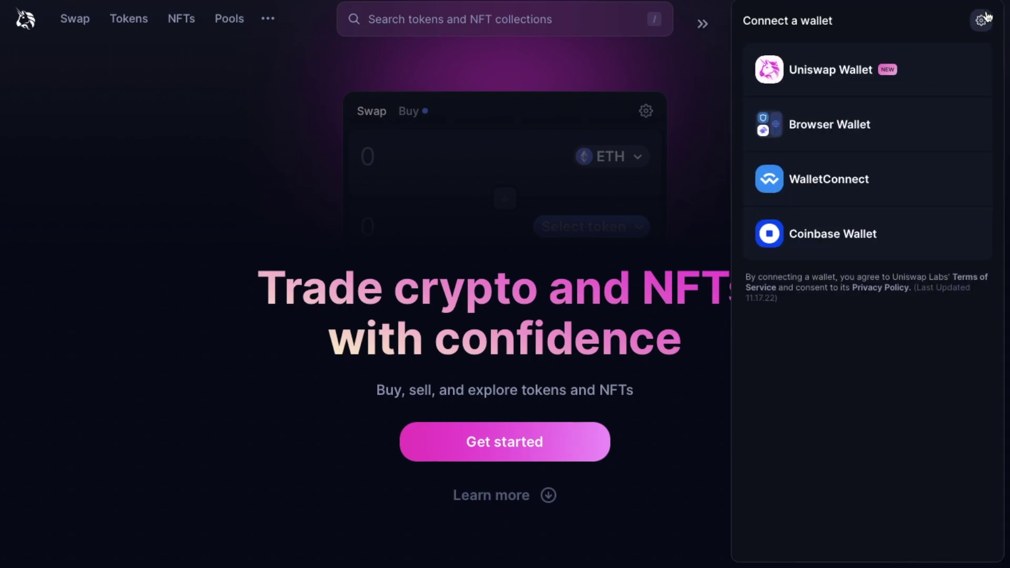
left_click(836, 127)
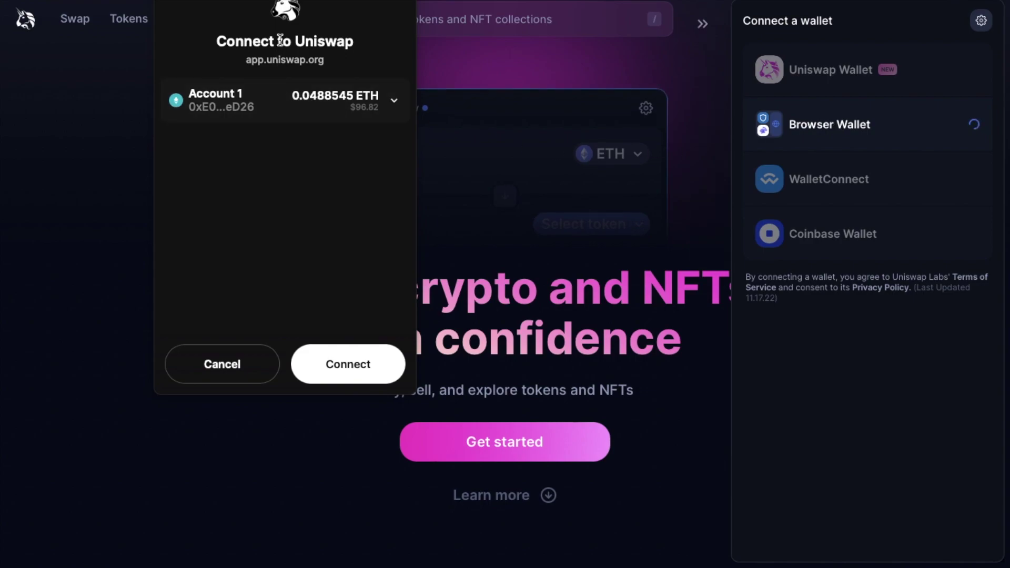
Approve connecting Account 1 to Uniswap and verify it shows Connected with 0.04885 ETH.
left_click(395, 100)
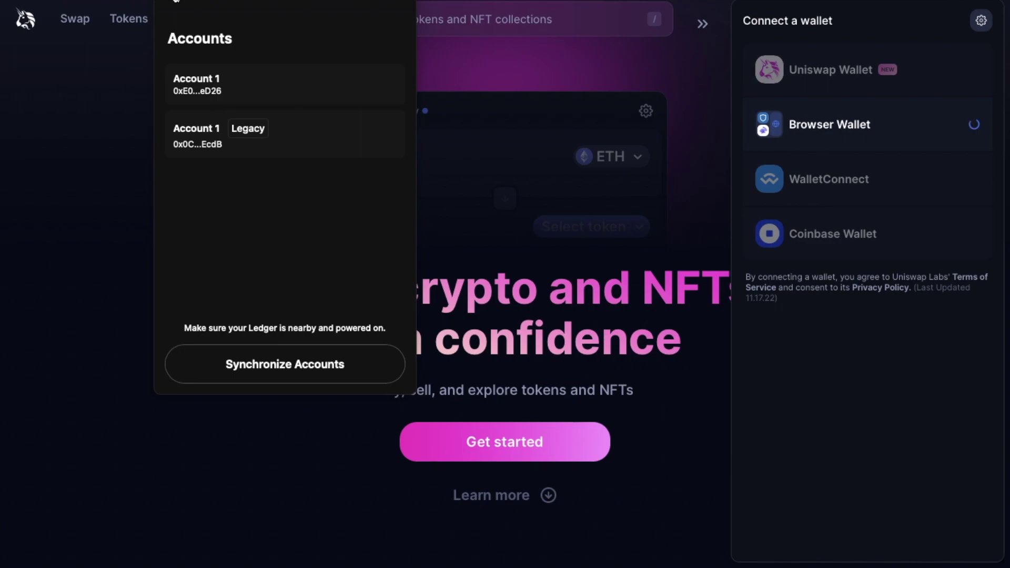
left_click(176, 1)
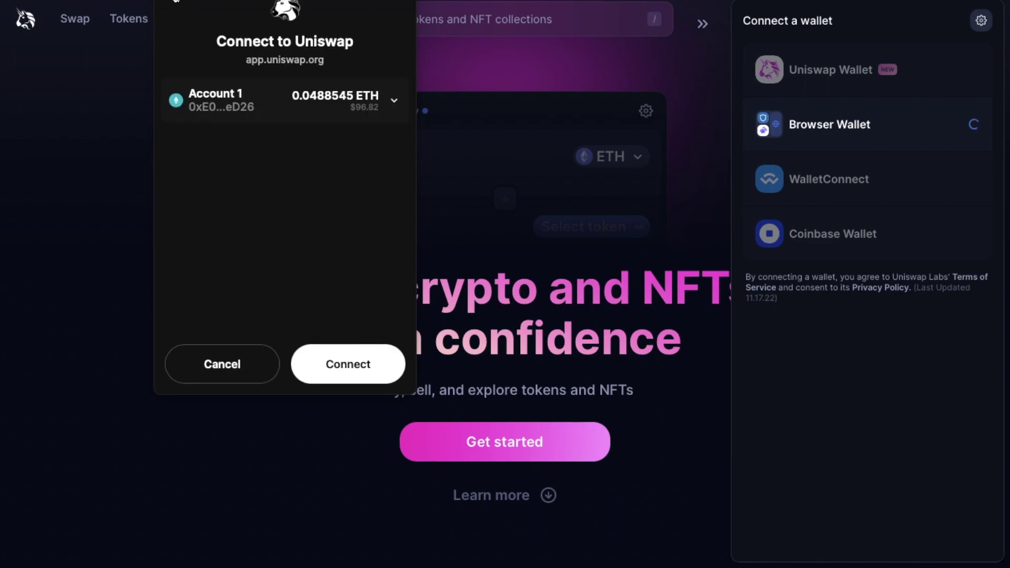
left_click(322, 363)
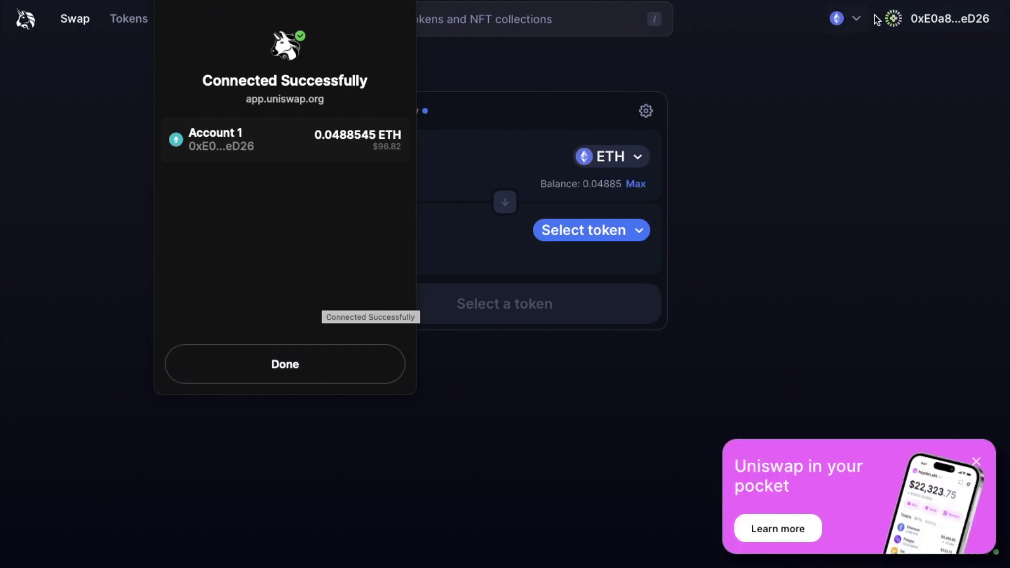
left_click(290, 363)
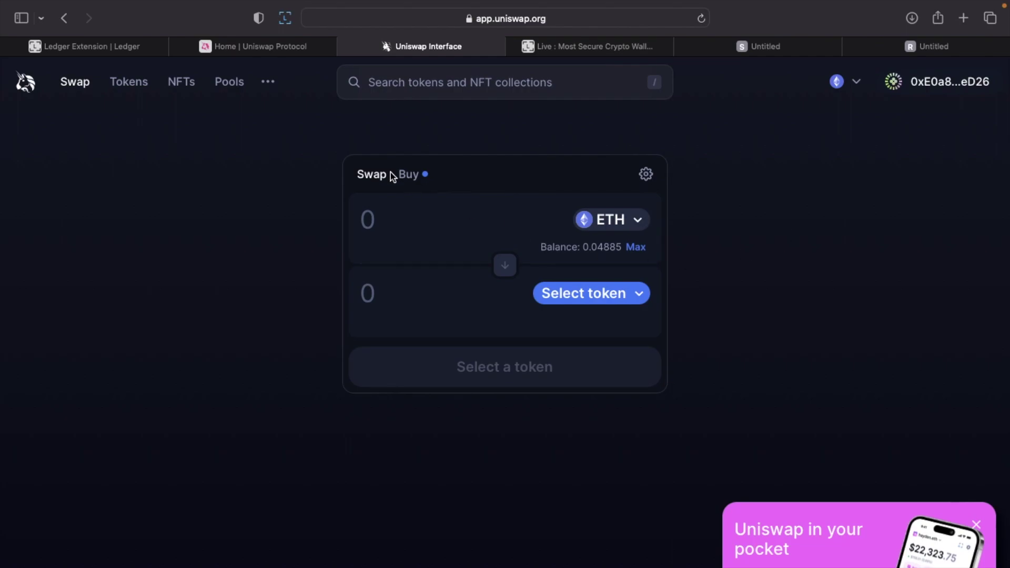
left_click(287, 20)
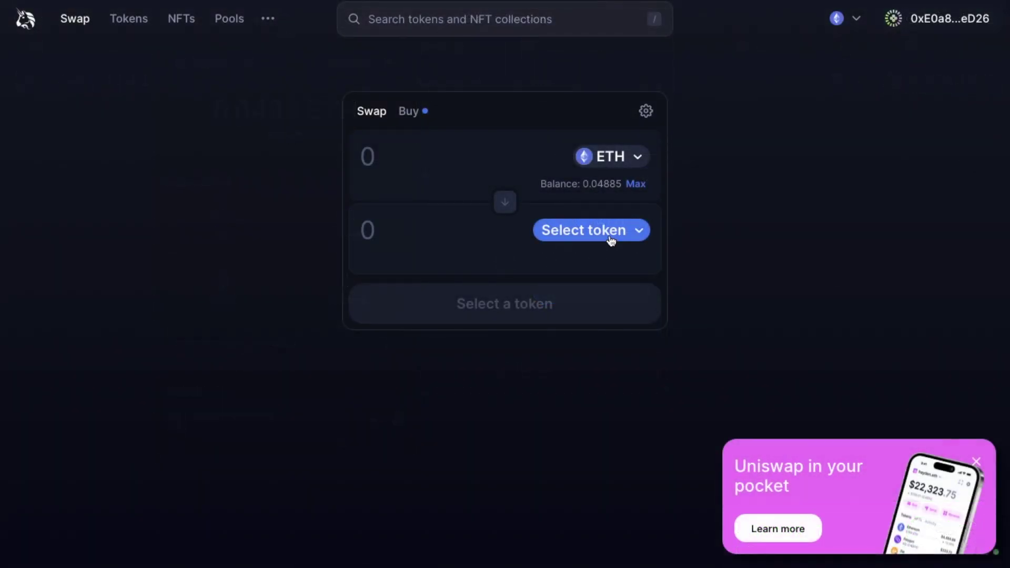
Set up an ETH-to-DAI swap for 10 DAI and review the roughly 0.00504645 ETH quote.
left_click(624, 234)
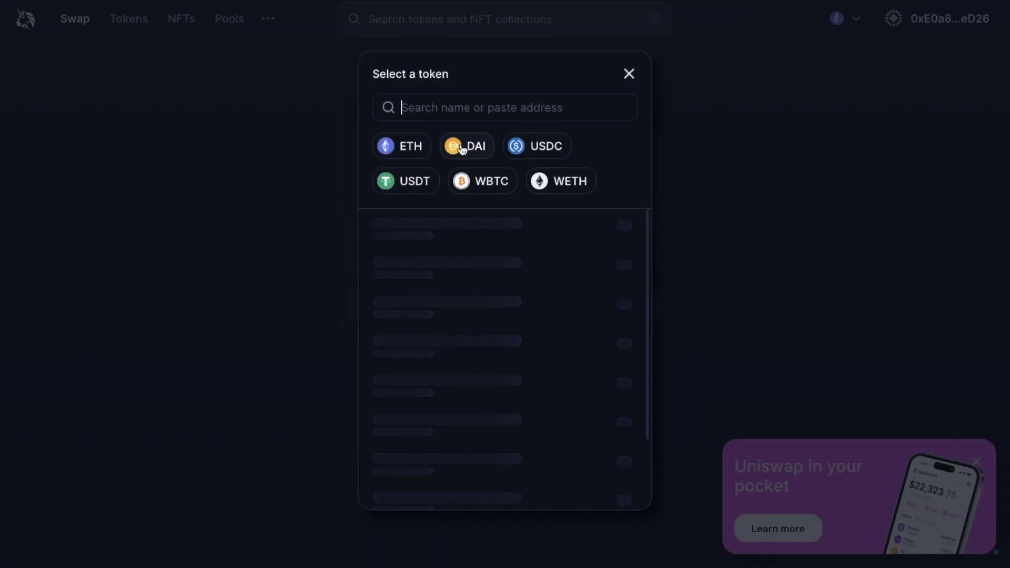
left_click(473, 318)
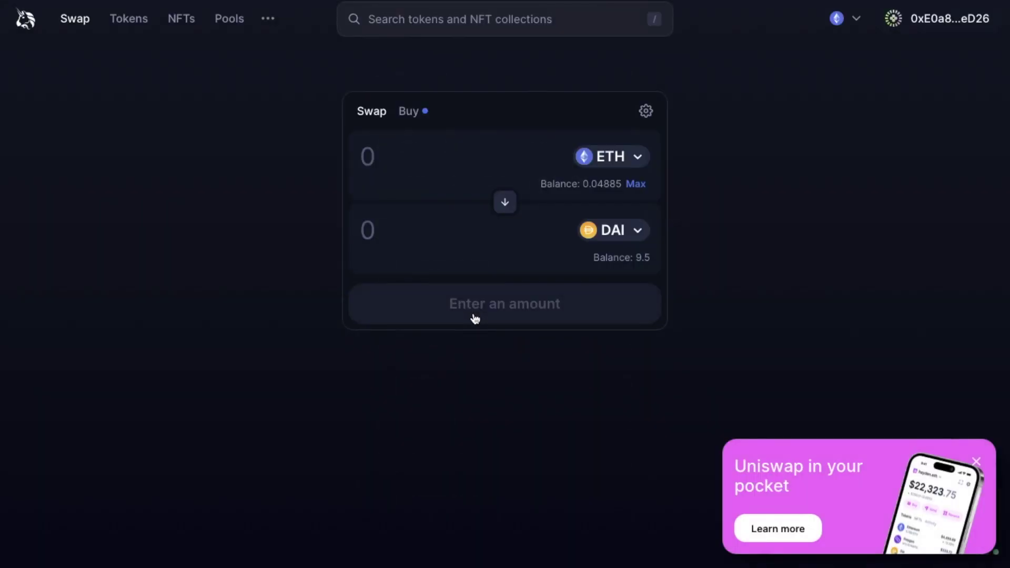
left_click(439, 223)
type("10")
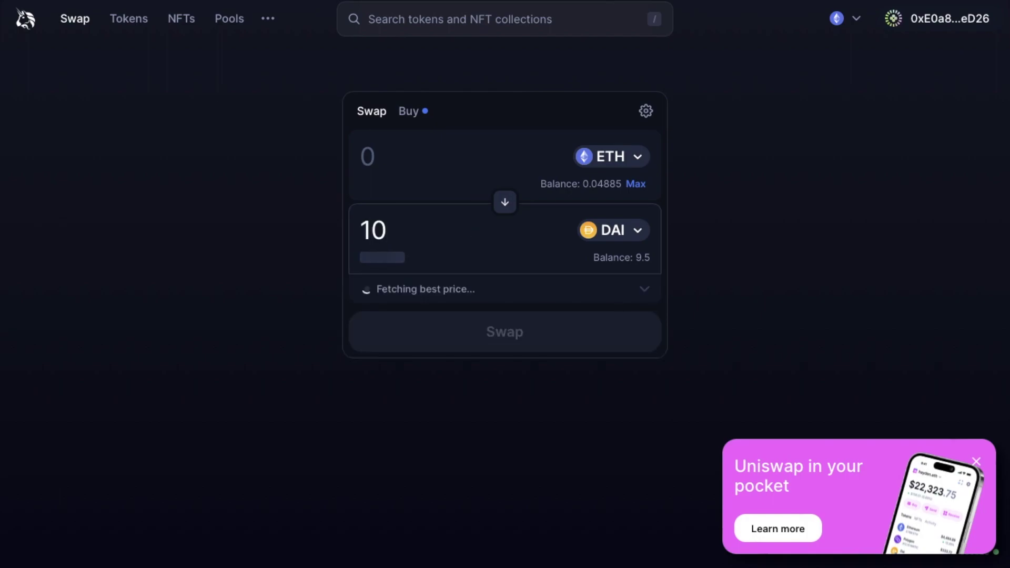
left_click(580, 354)
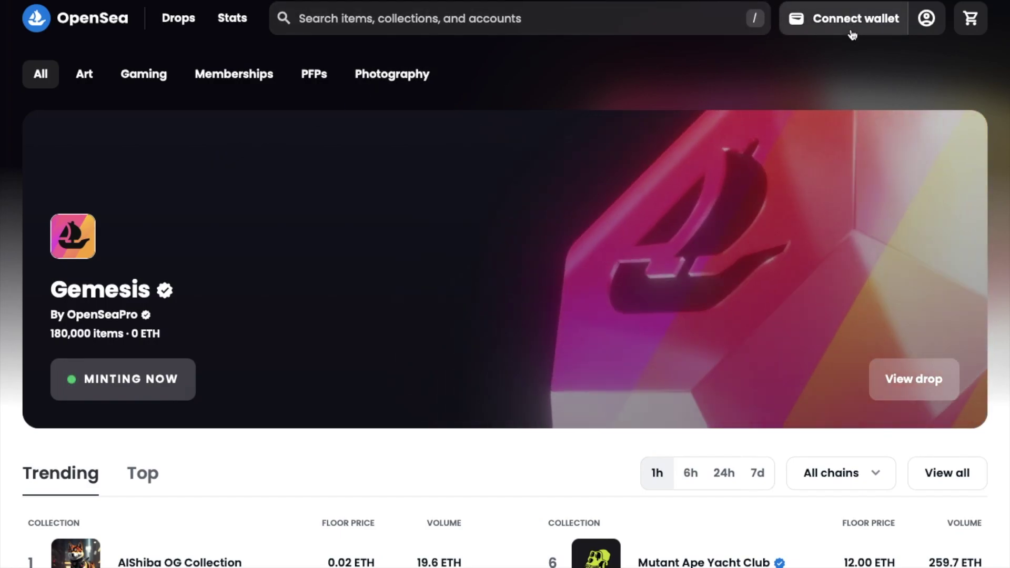
Connect OpenSea to the Ledger wallet and approve the account connection.
left_click(854, 34)
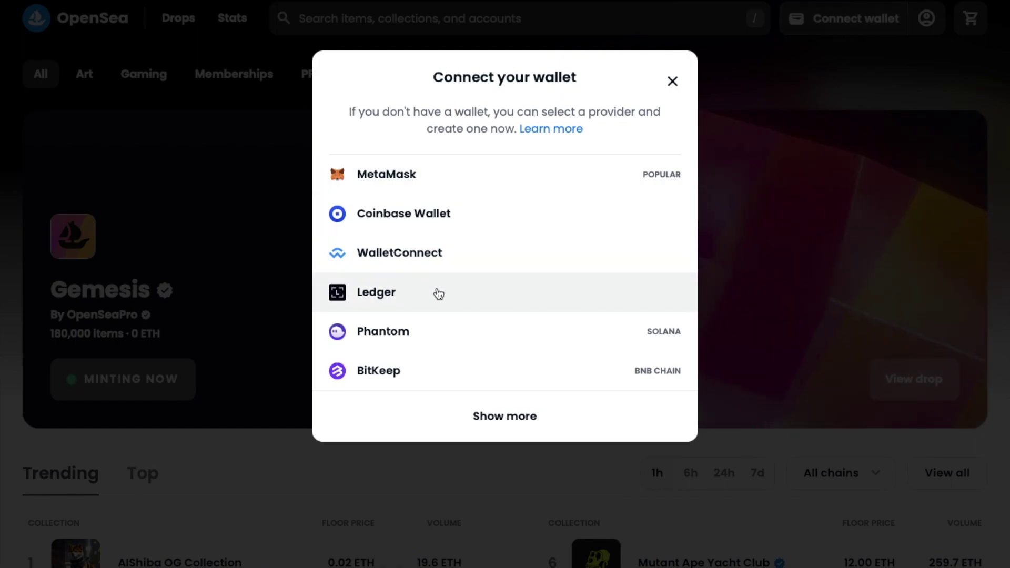
left_click(439, 293)
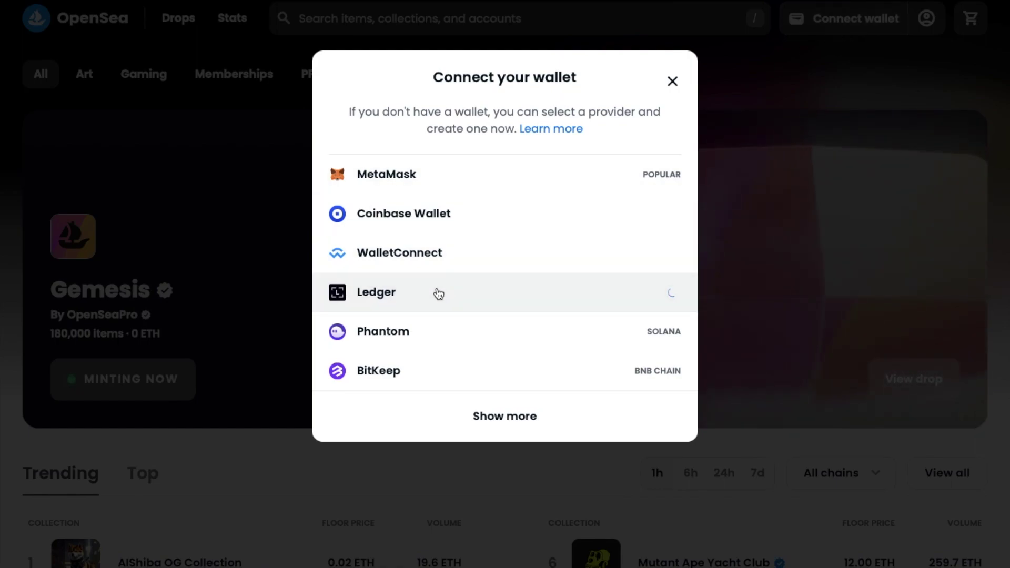
left_click(325, 378)
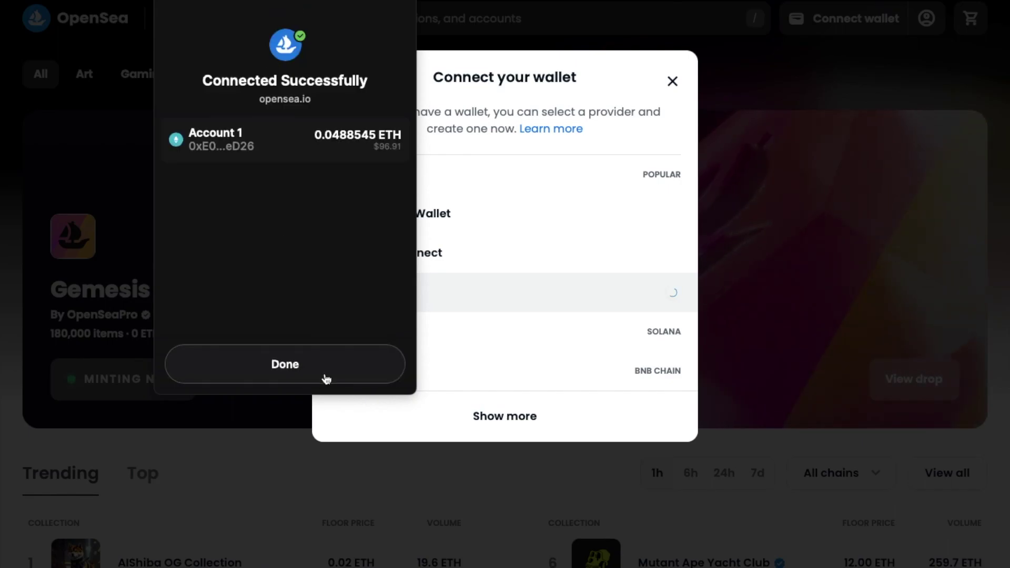
left_click(326, 378)
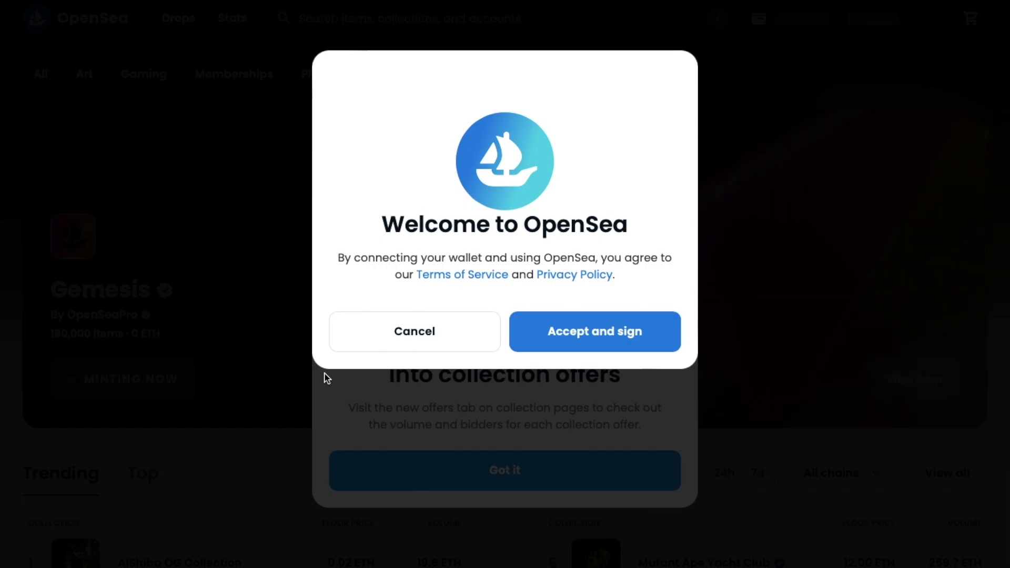
Accept OpenSea's terms, sign the welcome message, and open the AIShiba OG Collection page.
left_click(540, 338)
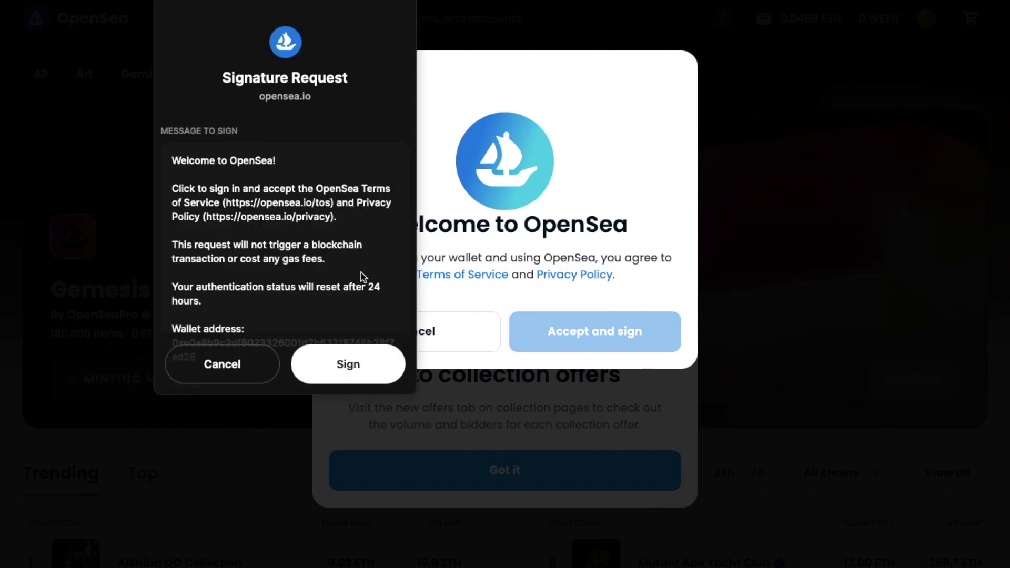
scroll(384, 254, "down", 1)
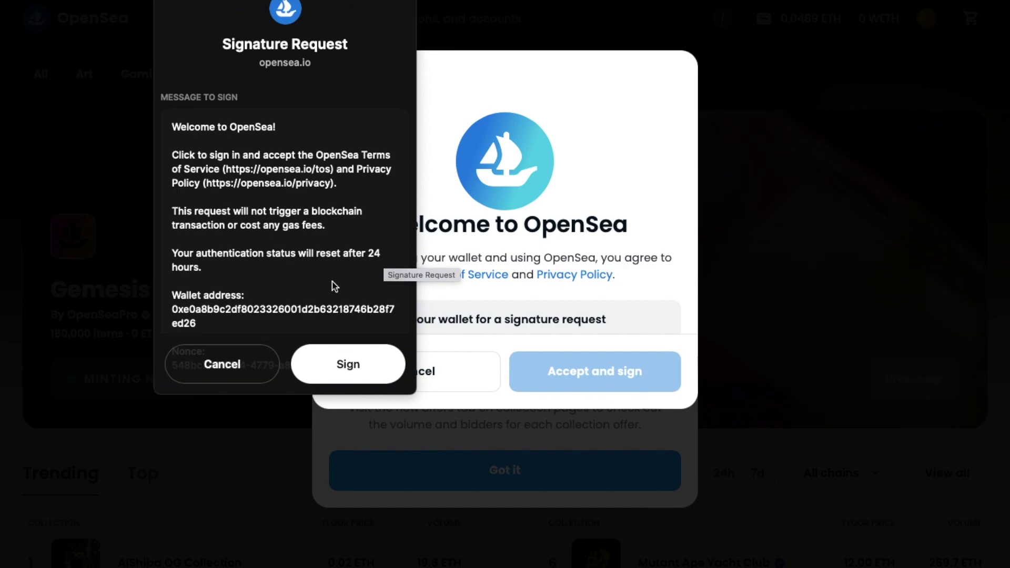
left_click(336, 363)
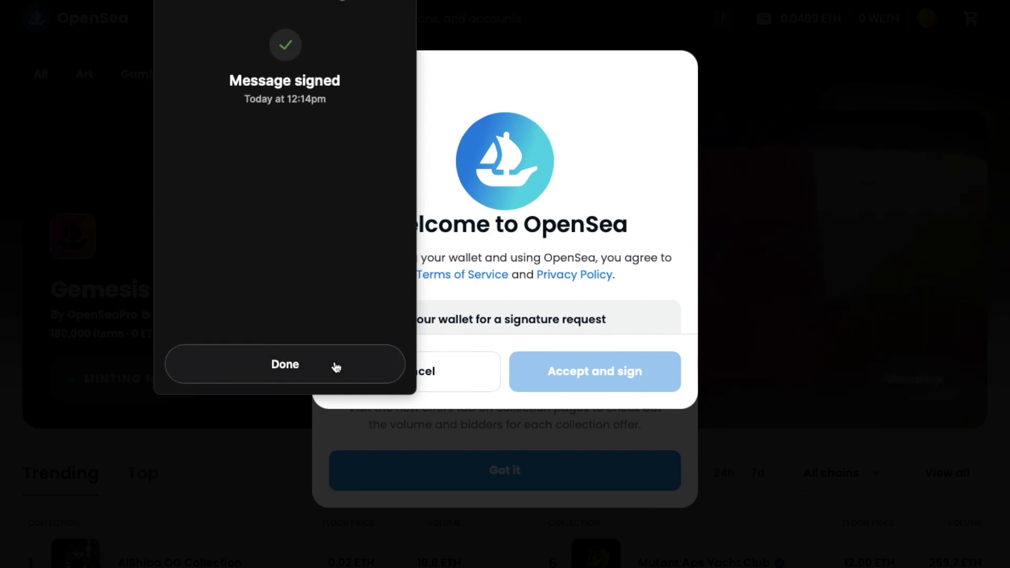
left_click(335, 367)
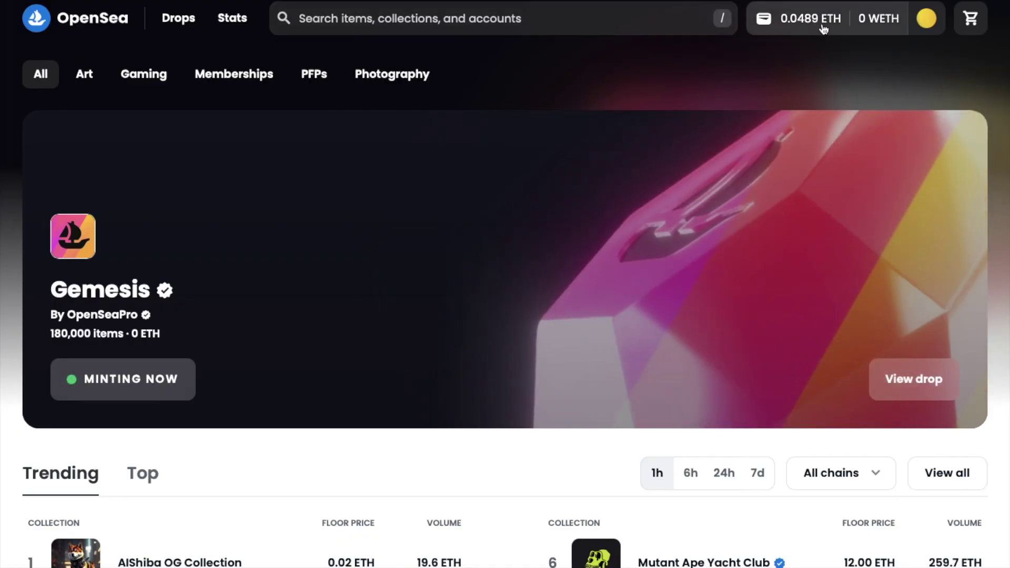
scroll(473, 252, "down", 3)
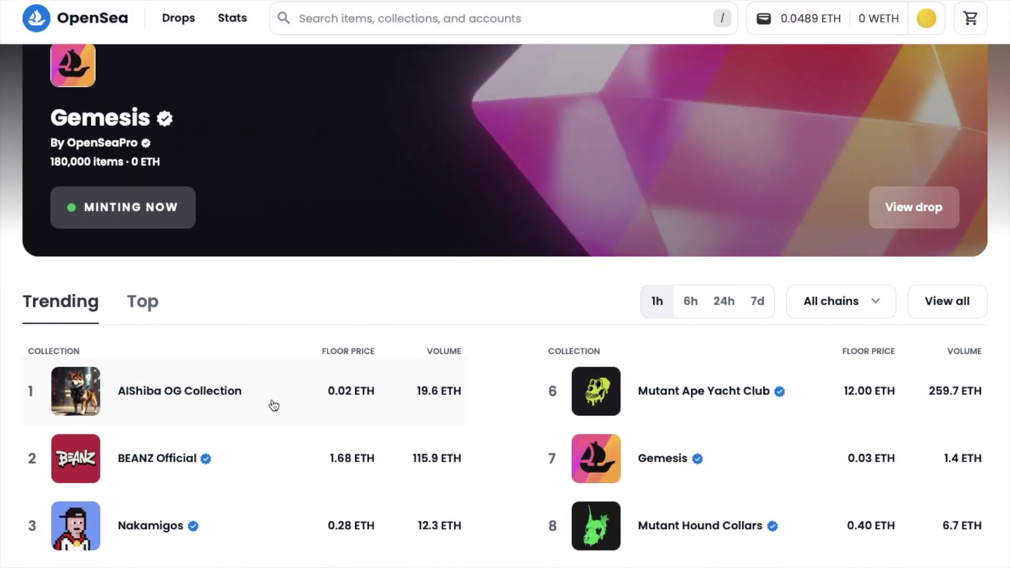
left_click(273, 405)
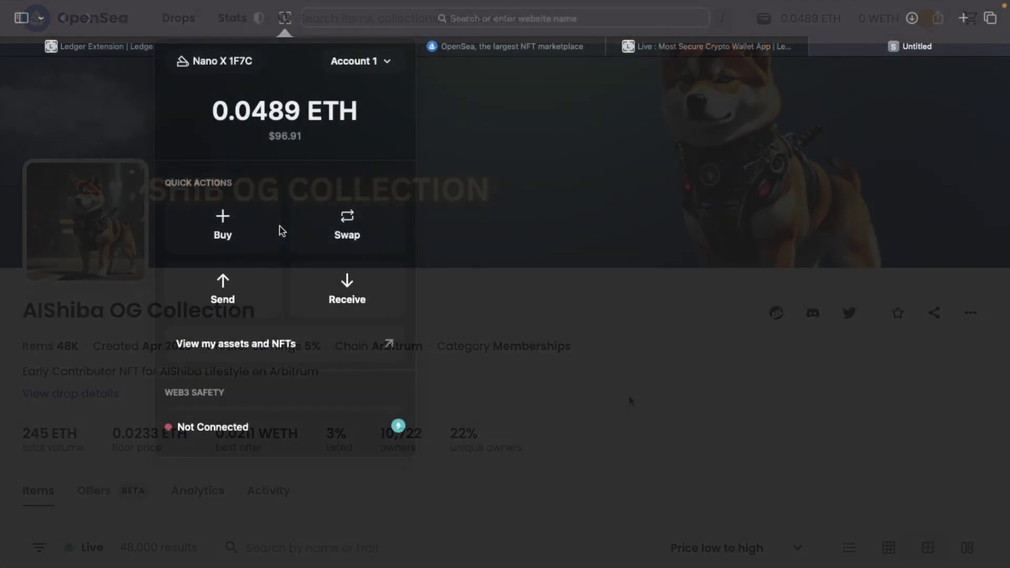
Turn off Allow usage tracking in the Ledger Extension settings.
scroll(280, 229, "down", 3)
scroll(280, 229, "down", 4)
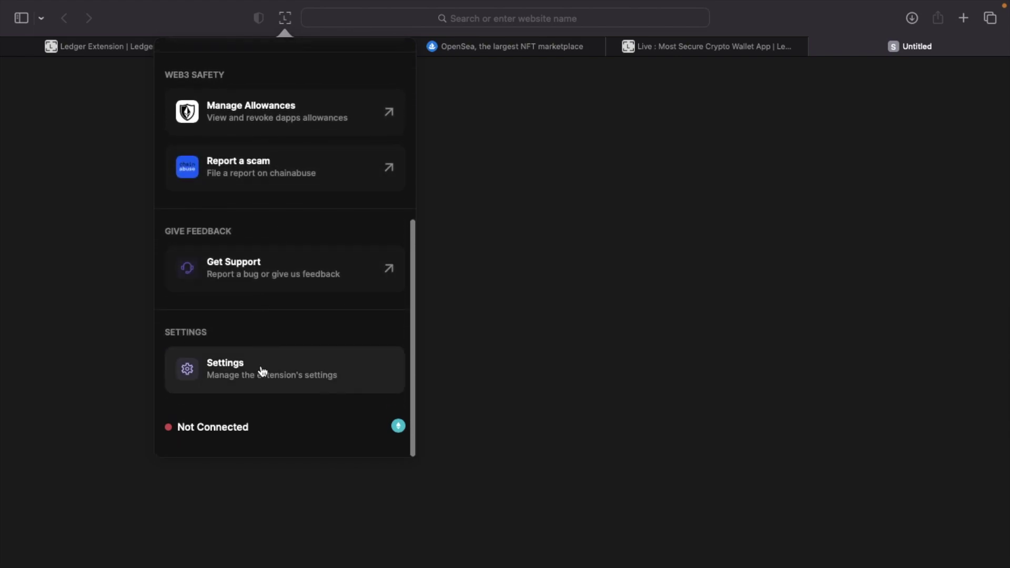
left_click(260, 372)
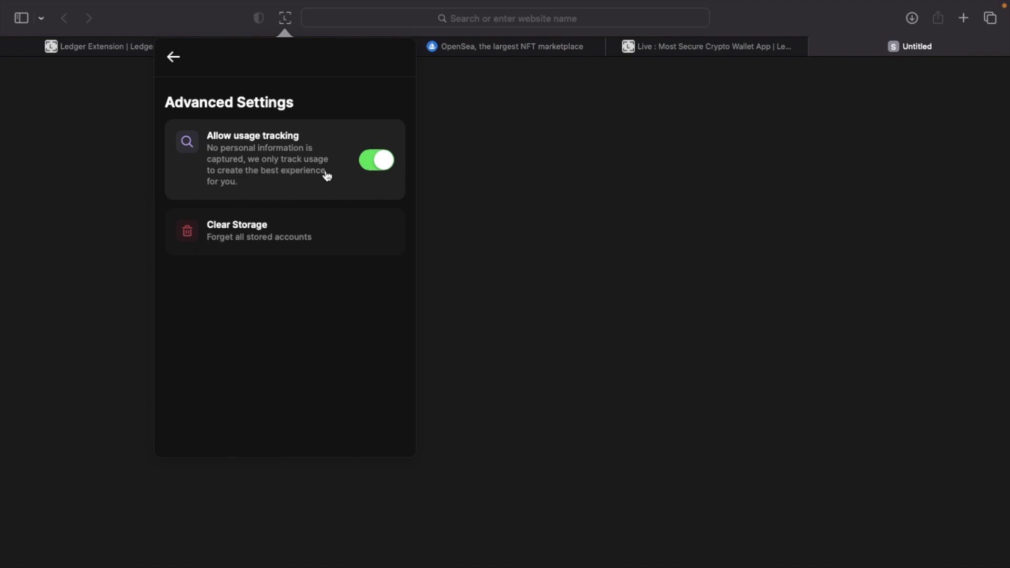
left_click(371, 164)
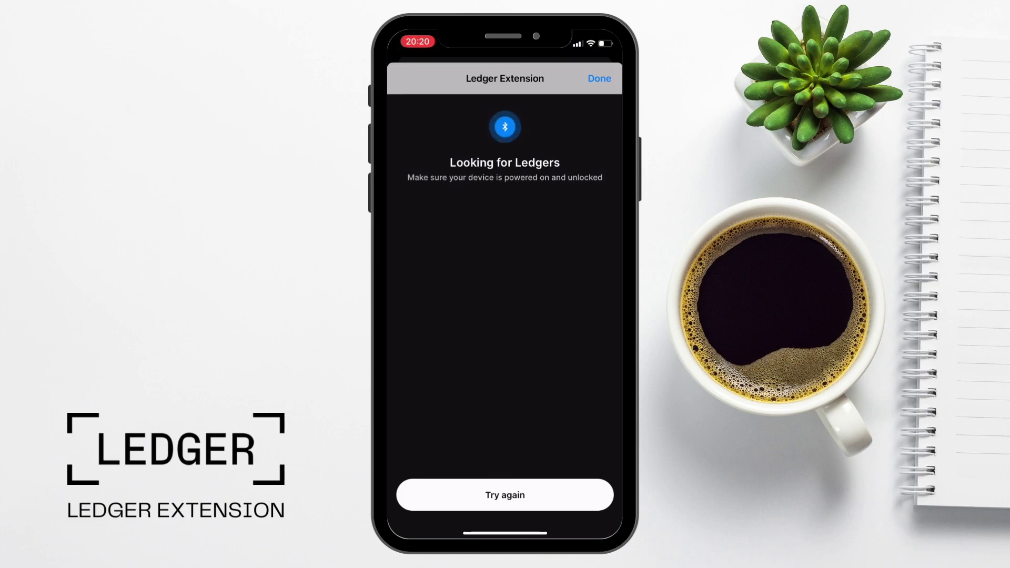
Retry the search on the Looking for Ledgers screen to find Nano X 1F7C.
left_click(505, 495)
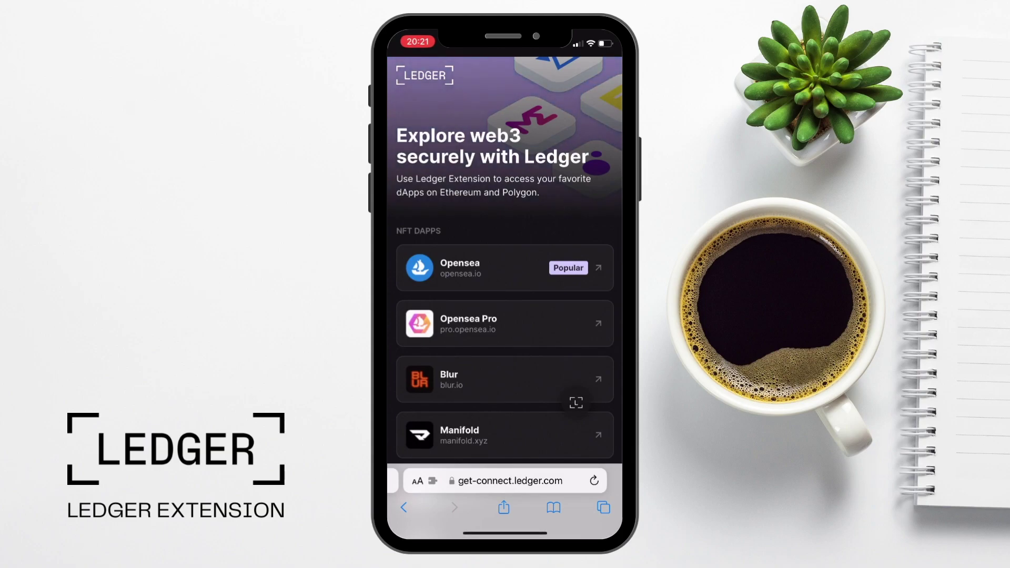
scroll(505, 297, "down", 10)
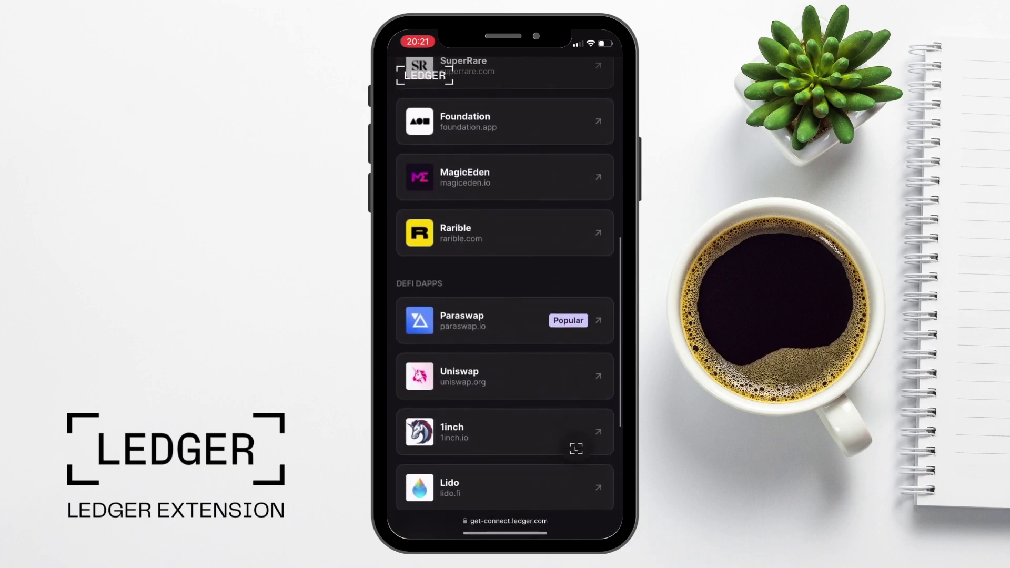
scroll(504, 297, "down", 4)
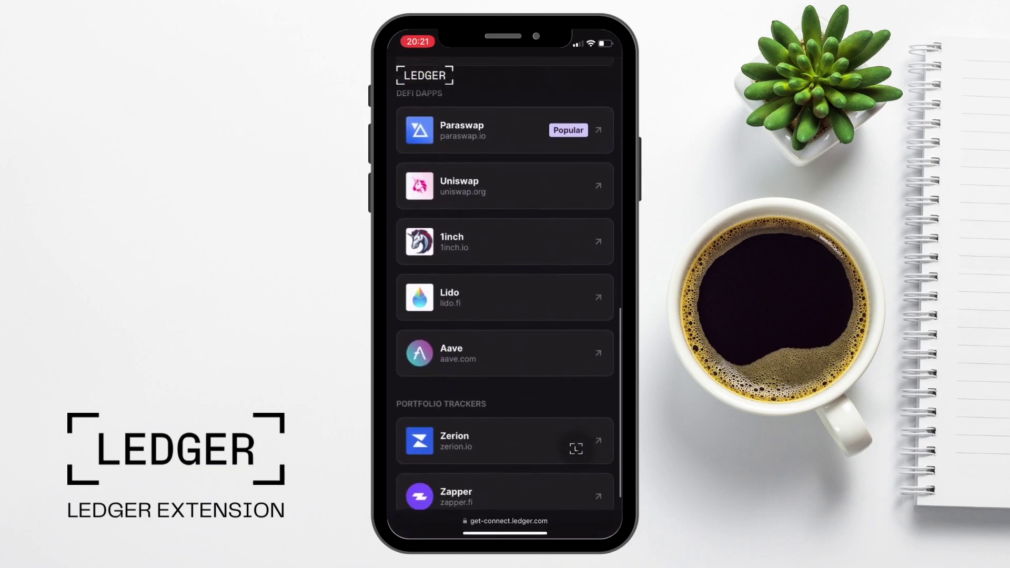
scroll(576, 448, "down", 1)
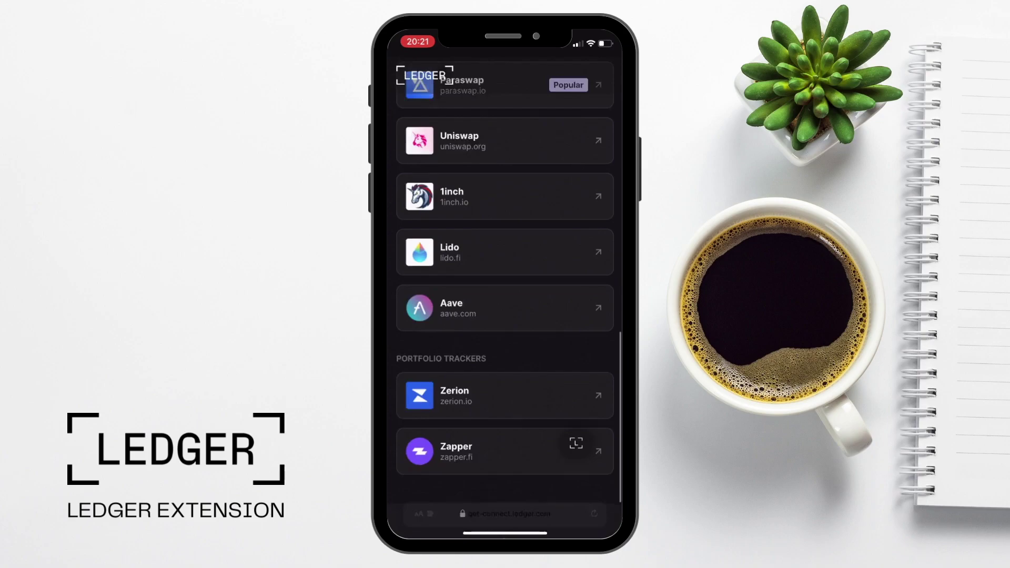
scroll(576, 442, "up", 15)
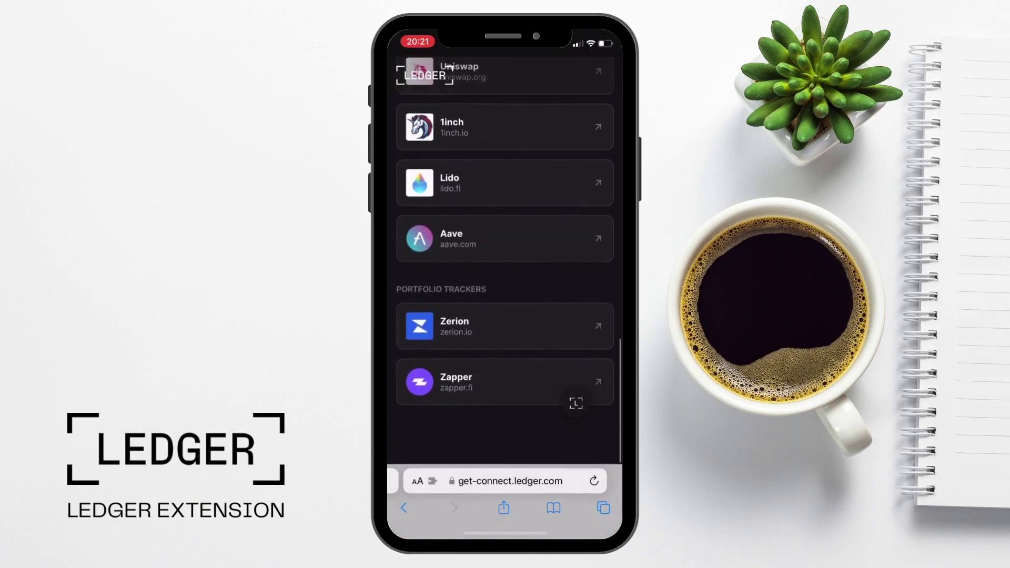
scroll(576, 402, "up", 2)
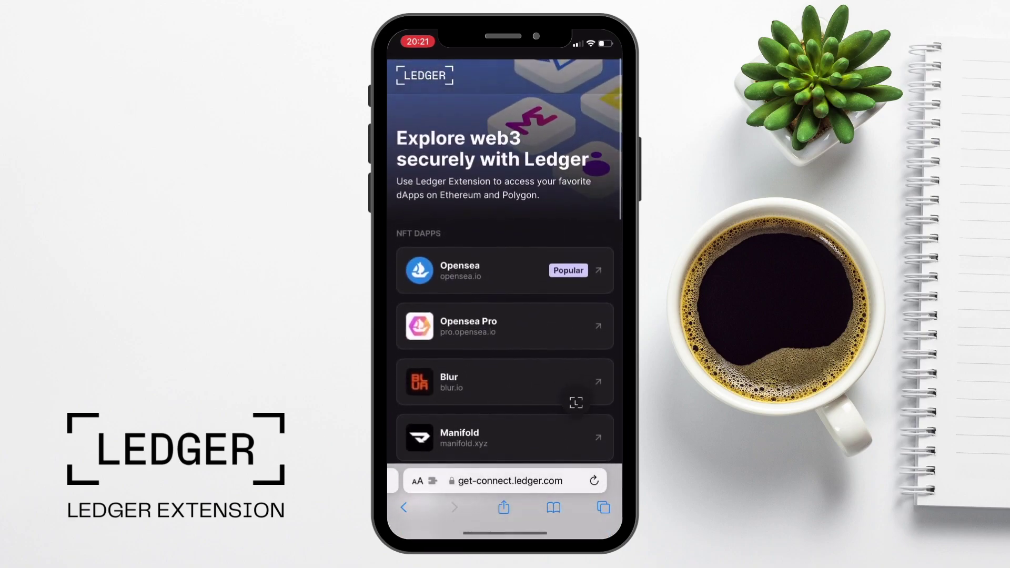